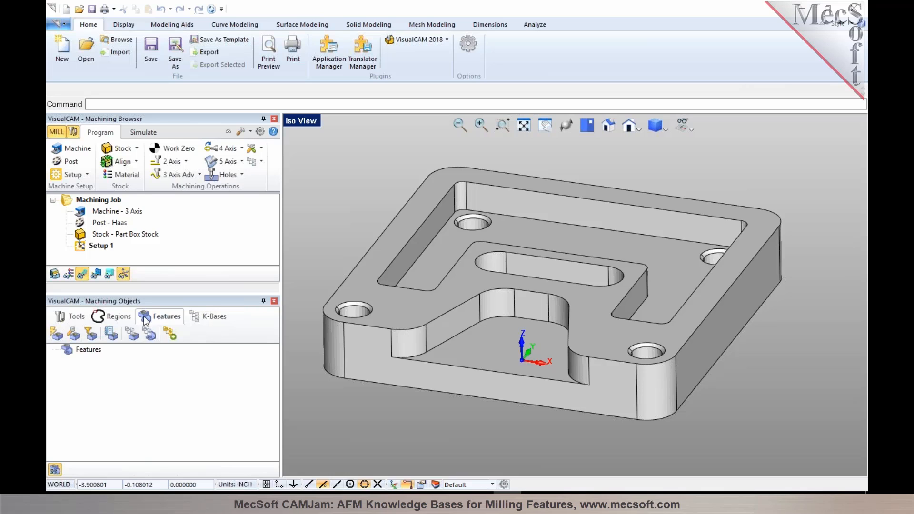
Step: Run automatic feature detection on the part to list its machinable features
left_click(56, 334)
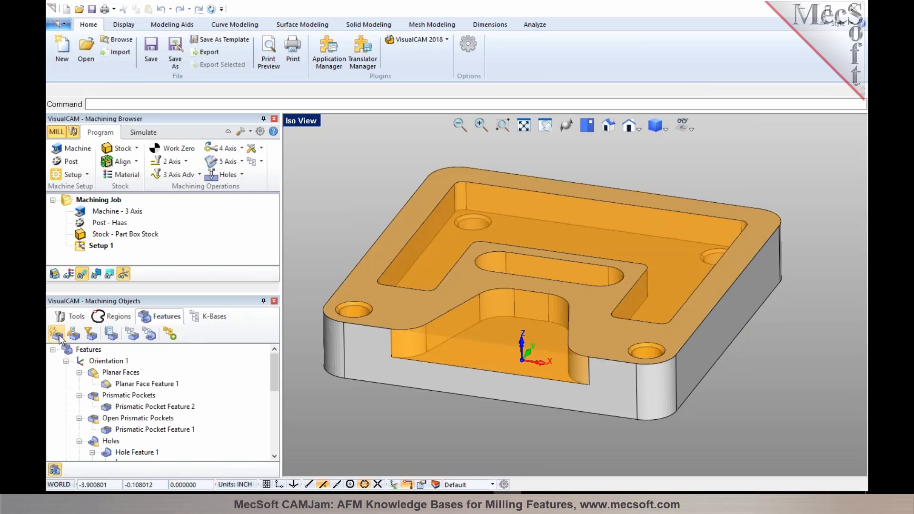
right_click_drag(689, 231, 657, 243)
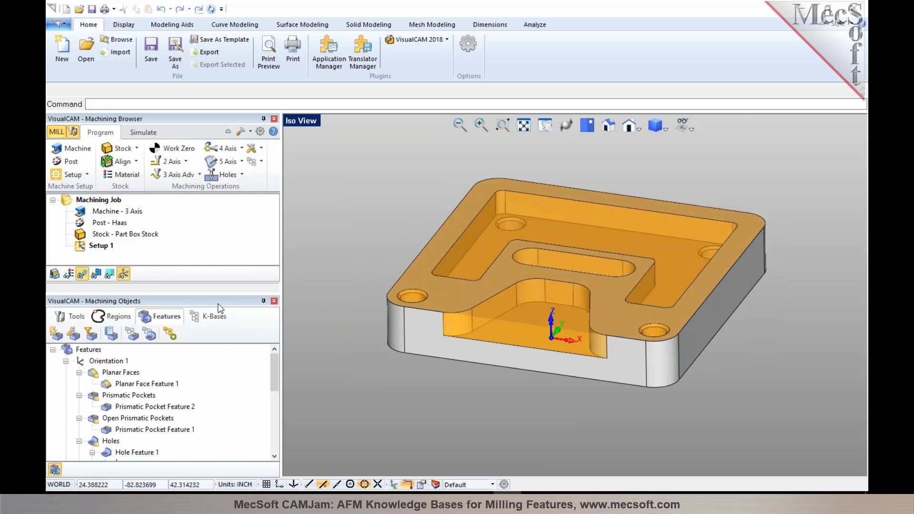
left_click_drag(272, 370, 276, 336)
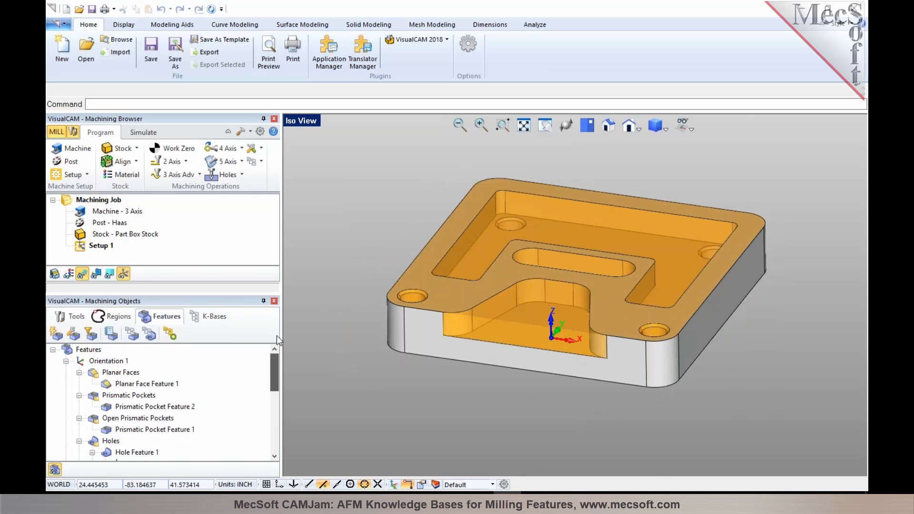
Step: Examine the detected planar faces, prismatic and open pockets, holes and chamfers on the part, ending with all features of Orientation 1 selected
left_click(127, 374)
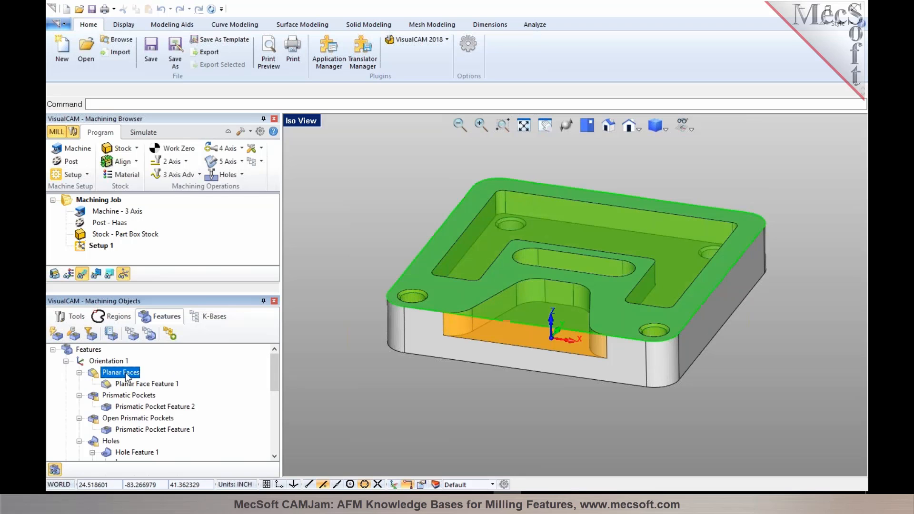
left_click(131, 397)
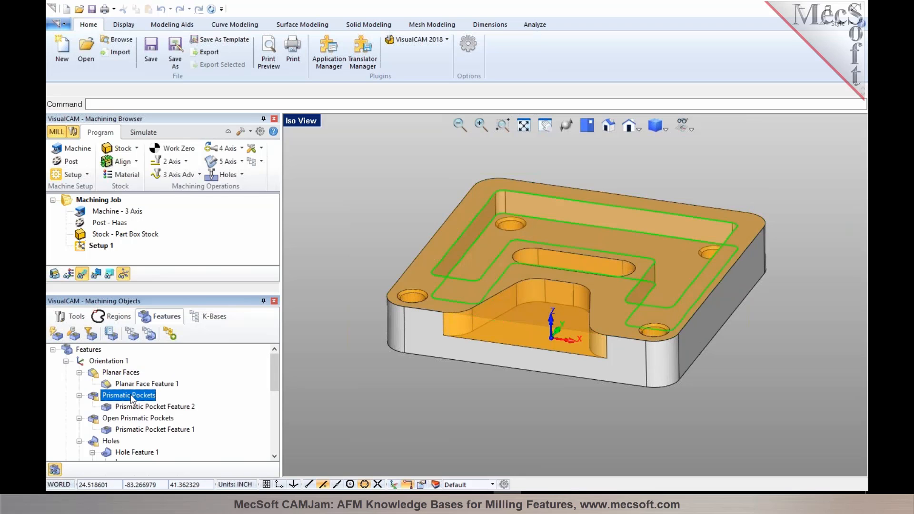
left_click(156, 422)
scroll(155, 421, "down", 1)
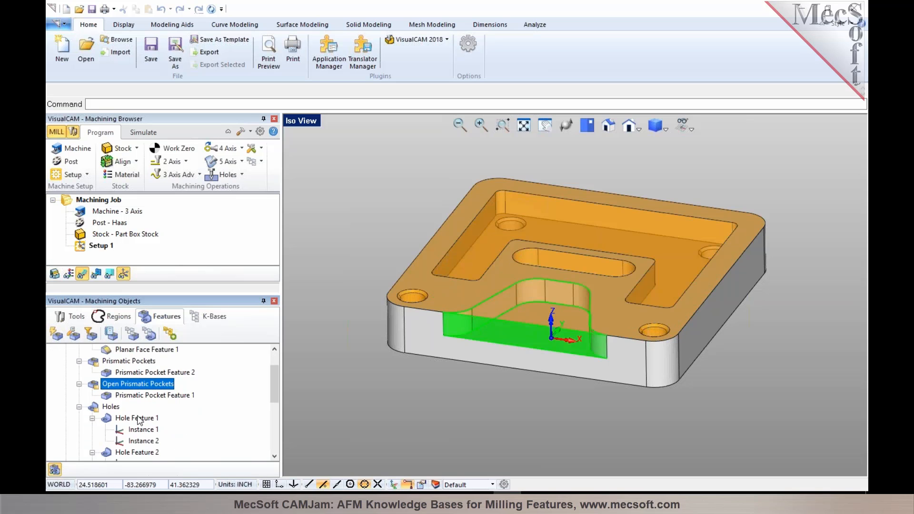
left_click(142, 419)
scroll(143, 421, "down", 2)
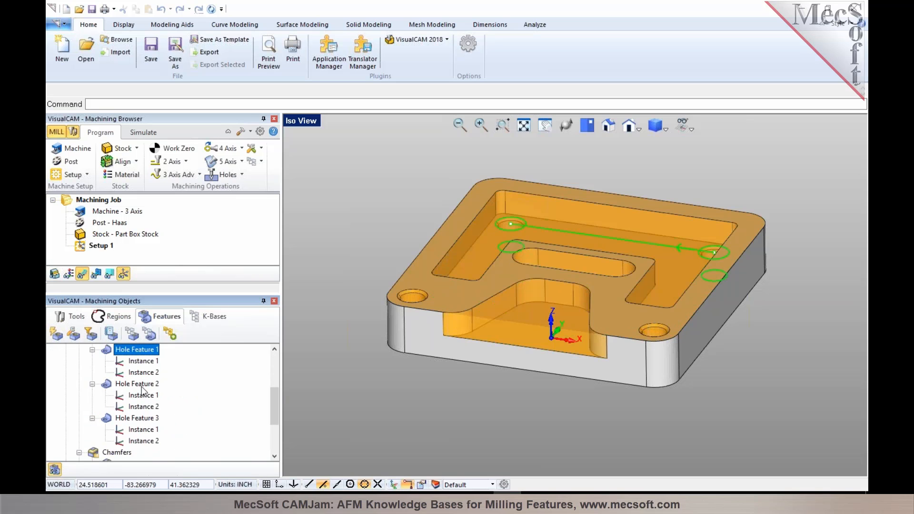
left_click(143, 387)
left_click(141, 419)
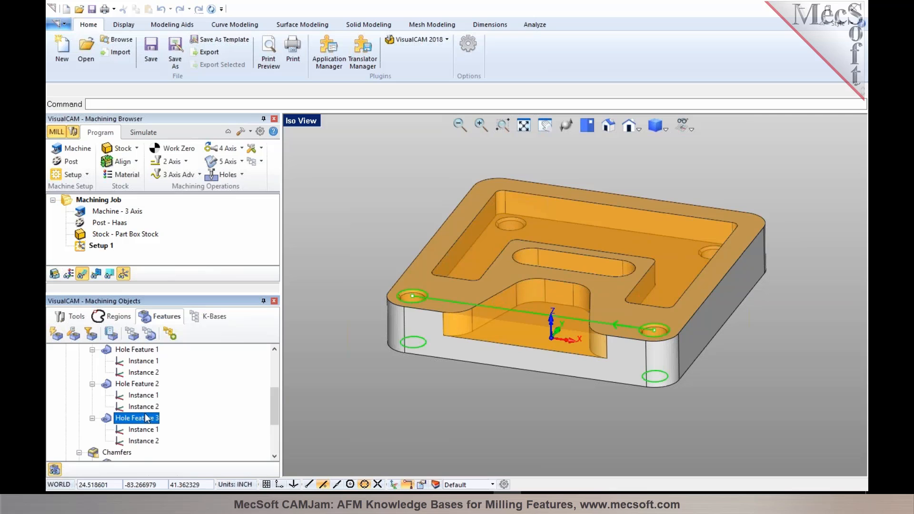
scroll(143, 419, "down", 2)
left_click(142, 395)
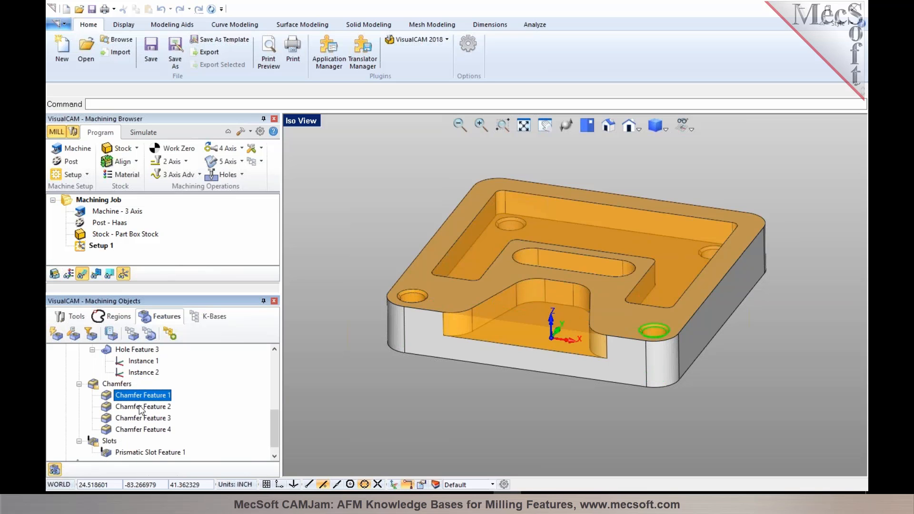
scroll(139, 405, "up", 5)
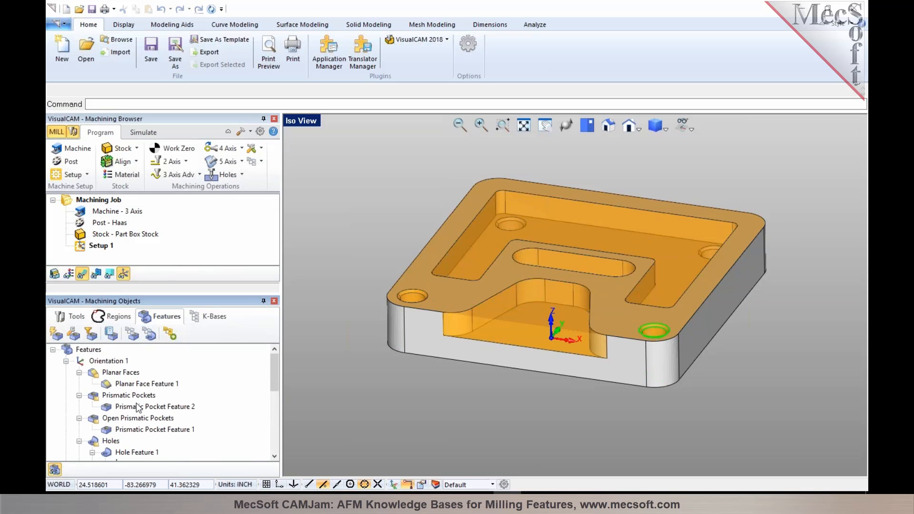
left_click(108, 361)
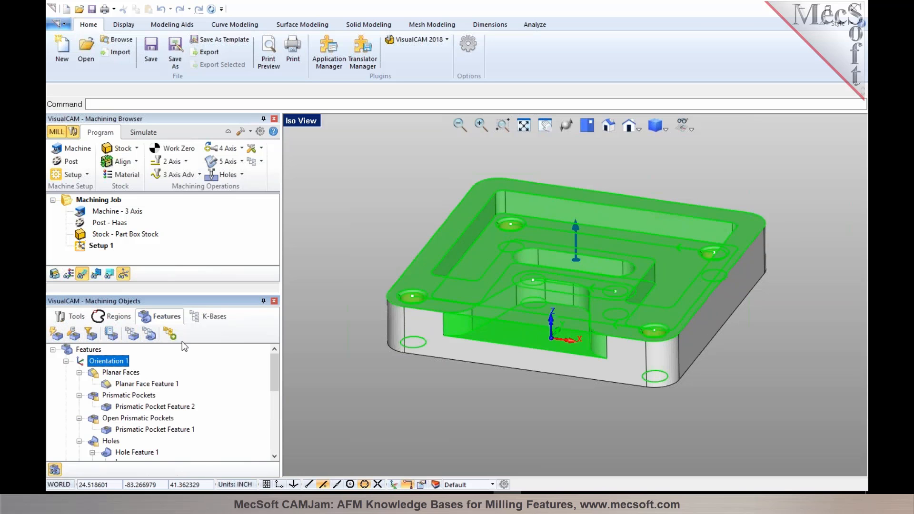
Step: Load the default AFM knowledge base for associating features with machining operations and inspect its 2 1/2 Axis Roughing entry
left_click(132, 334)
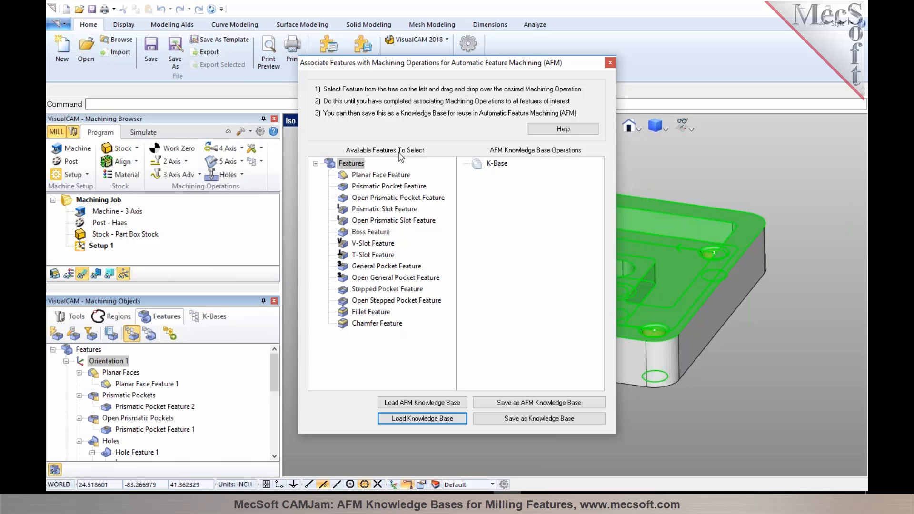
left_click(413, 406)
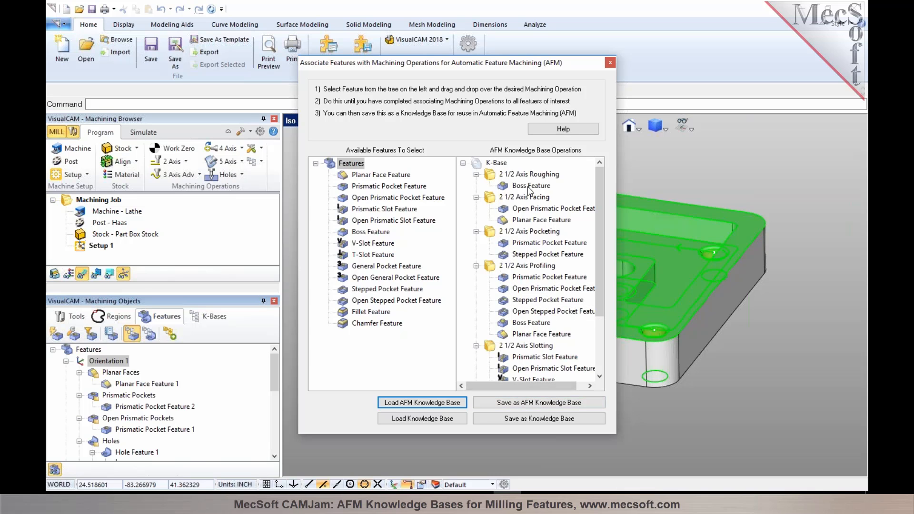
left_click(493, 178)
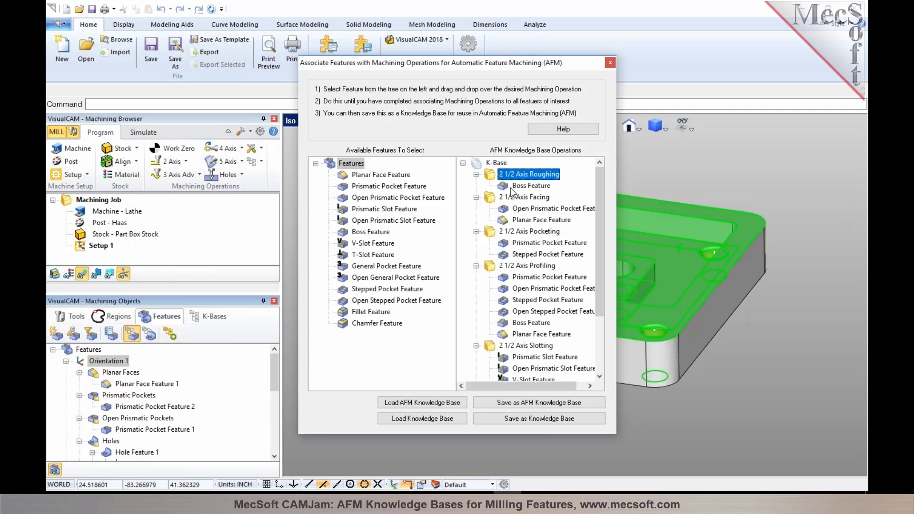
Step: Review which operations the AFM knowledge base assigns to face, pocket, slot and fillet features, show the full list again and close it
left_click(352, 176)
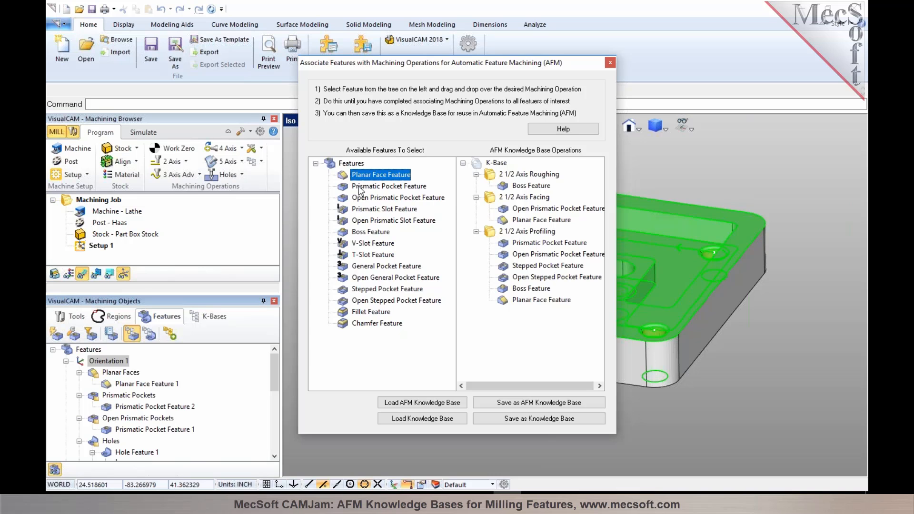
left_click(361, 187)
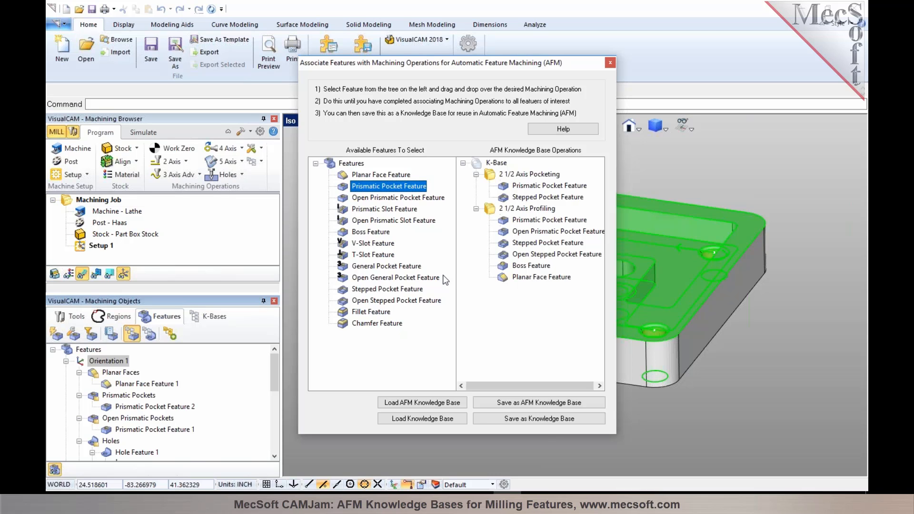
left_click(355, 202)
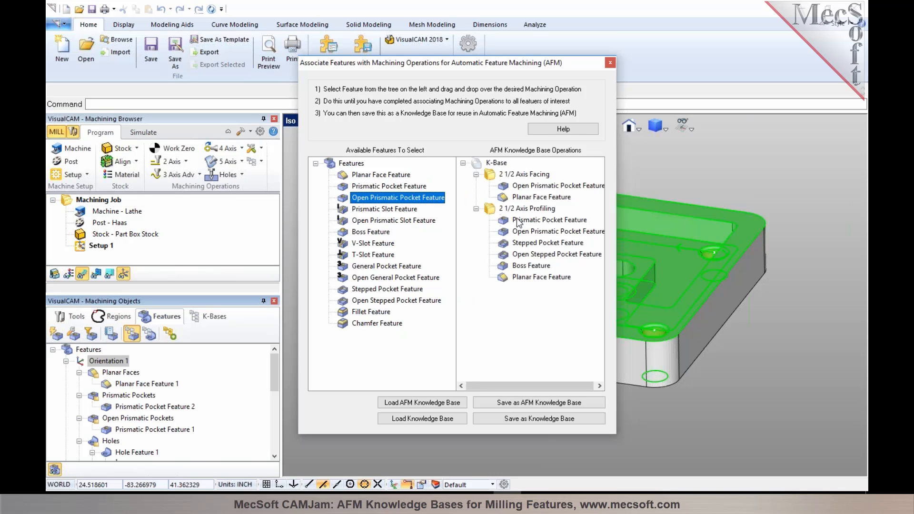
left_click(372, 244)
left_click(372, 257)
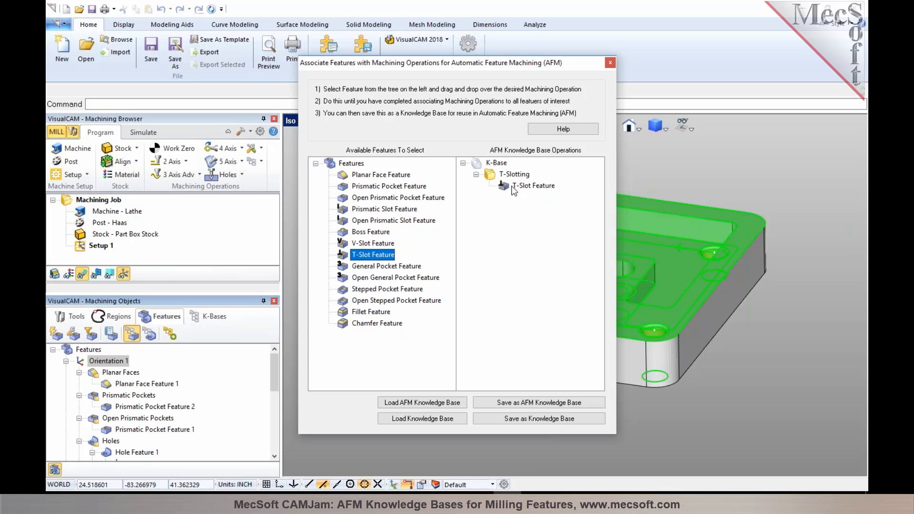
left_click(399, 267)
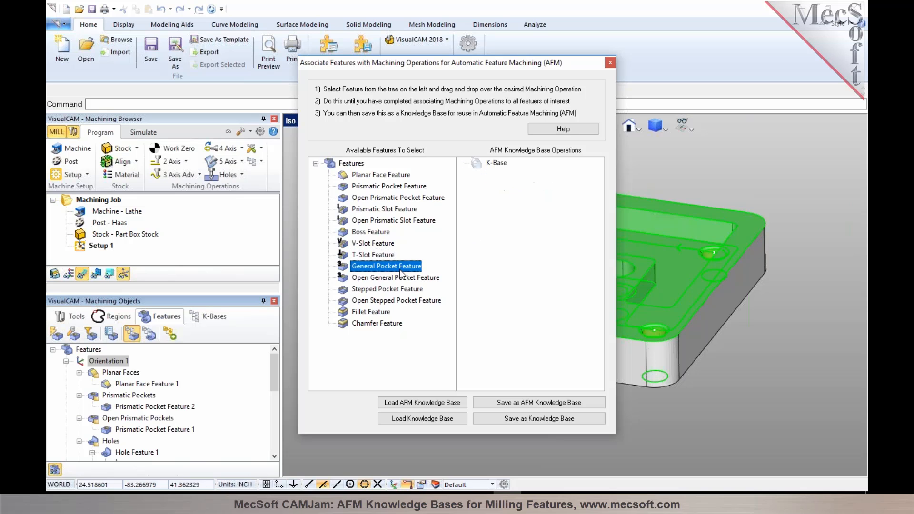
left_click(399, 278)
left_click(395, 290)
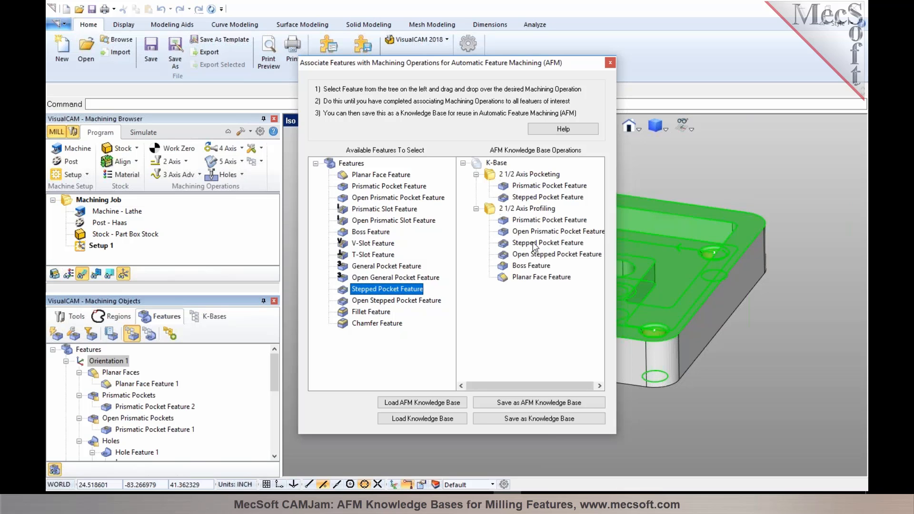
left_click(371, 312)
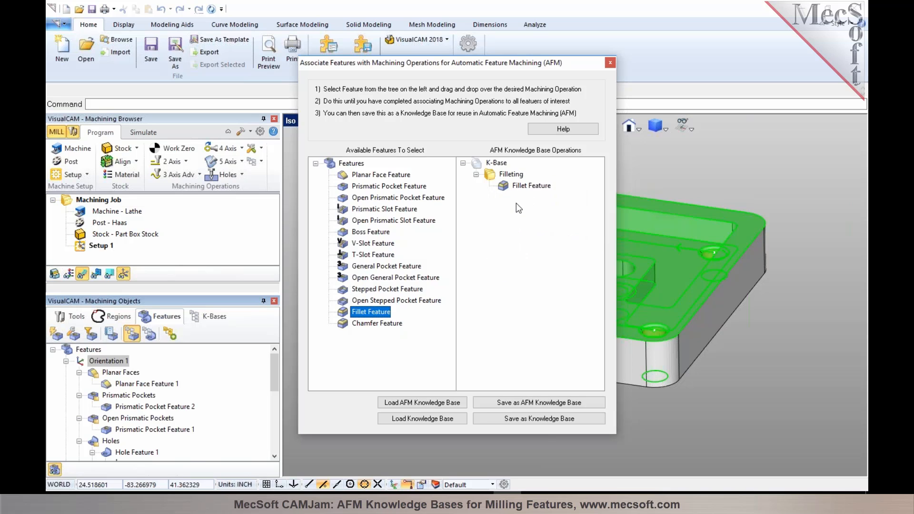
left_click(360, 164)
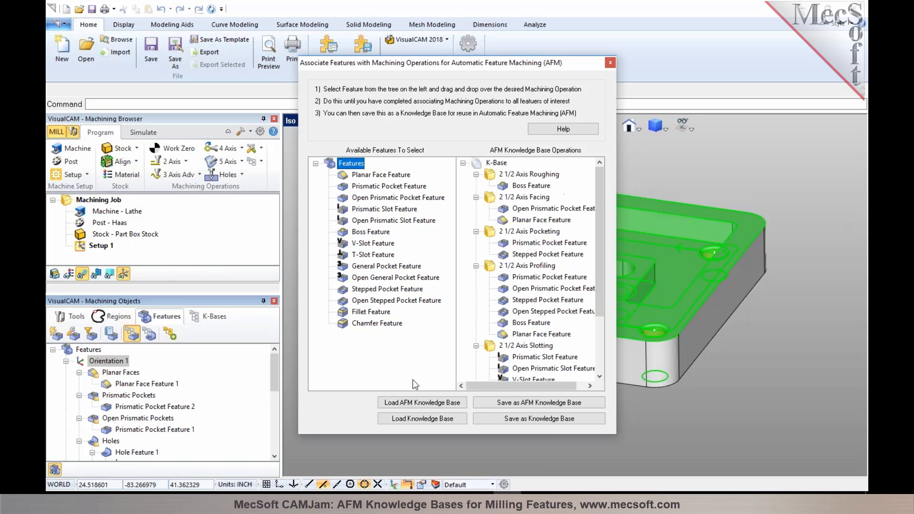
left_click(609, 62)
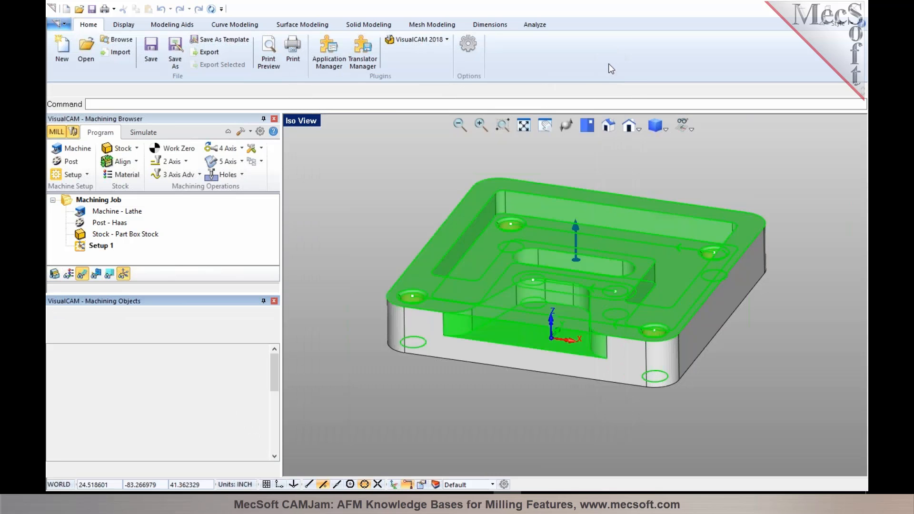
Step: Check the AFM knowledge base path in the Features preferences, browse the available .vkb files and leave without changes
left_click(261, 132)
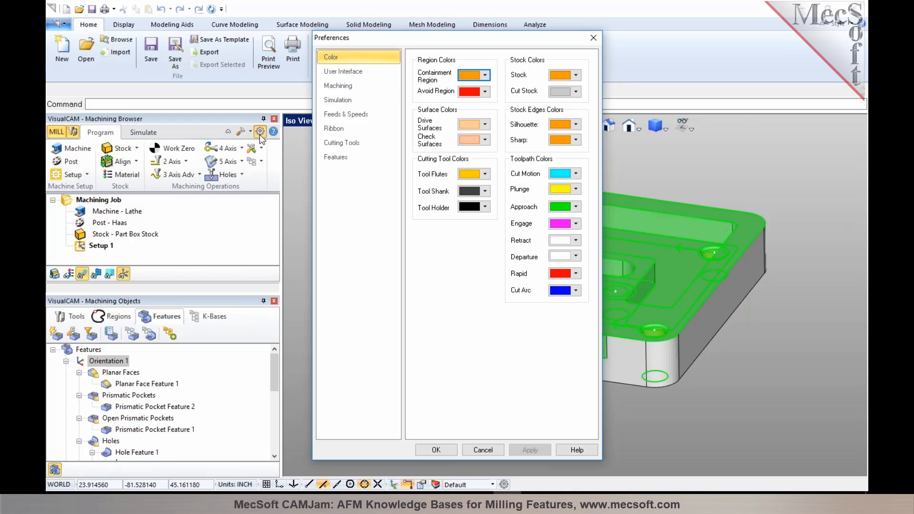
left_click(339, 157)
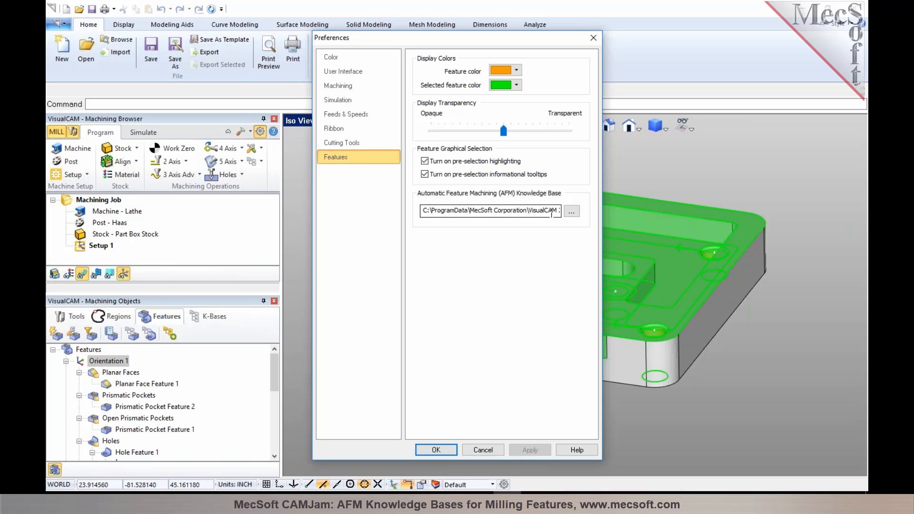
left_click(571, 215)
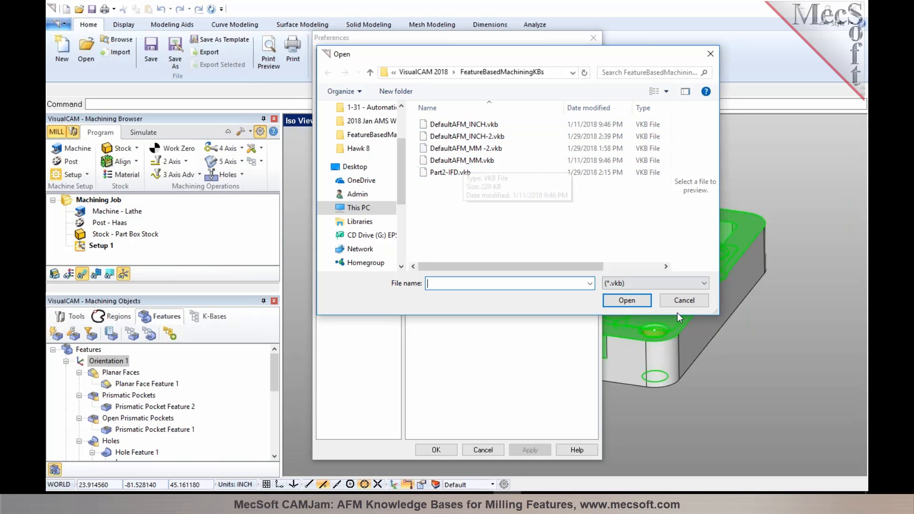
left_click(686, 301)
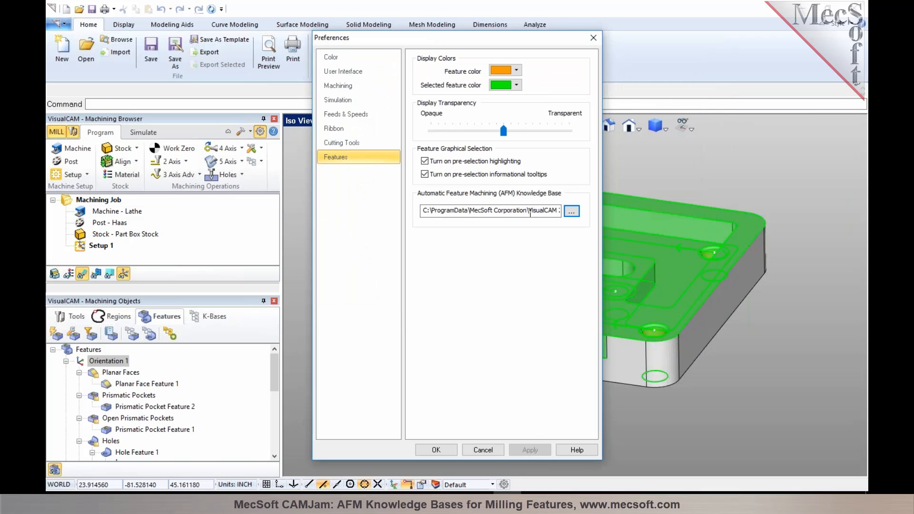
left_click(490, 455)
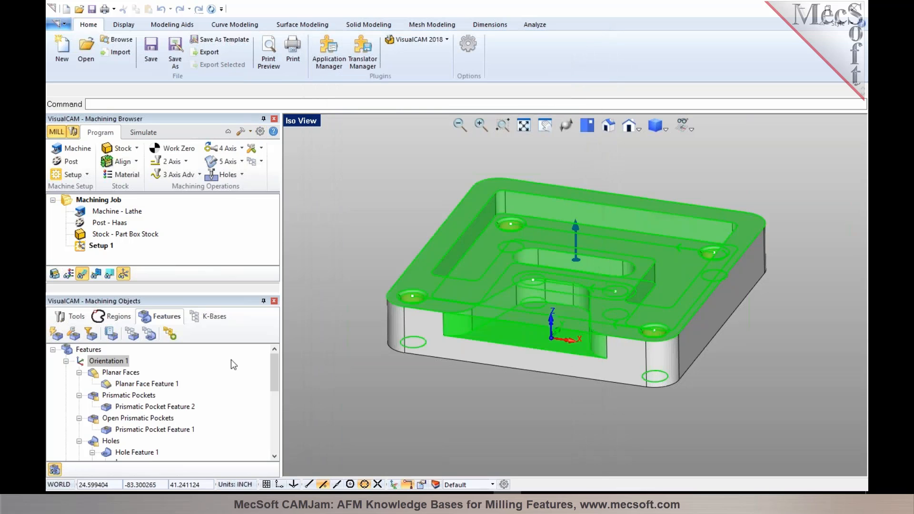
Step: Load the AFM knowledge base again, look through all its operations down to T-Slotting, and close the association dialog
left_click(132, 334)
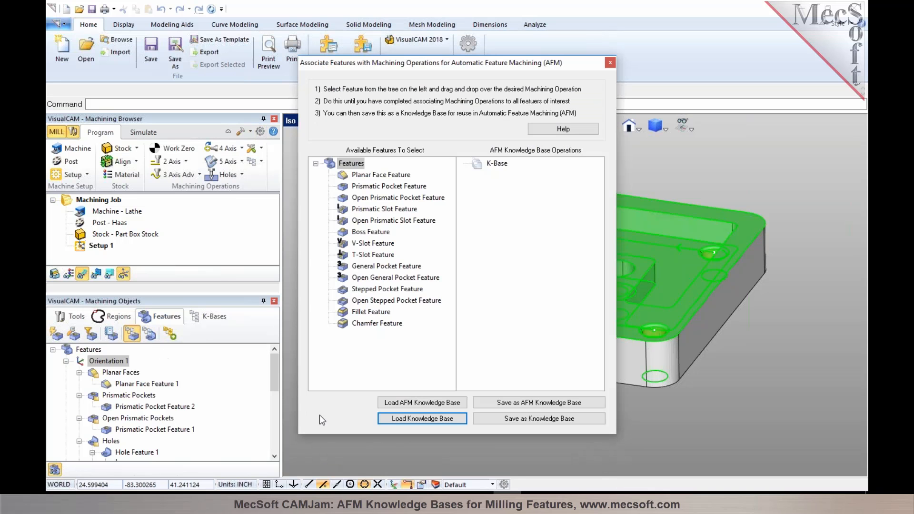
left_click(420, 403)
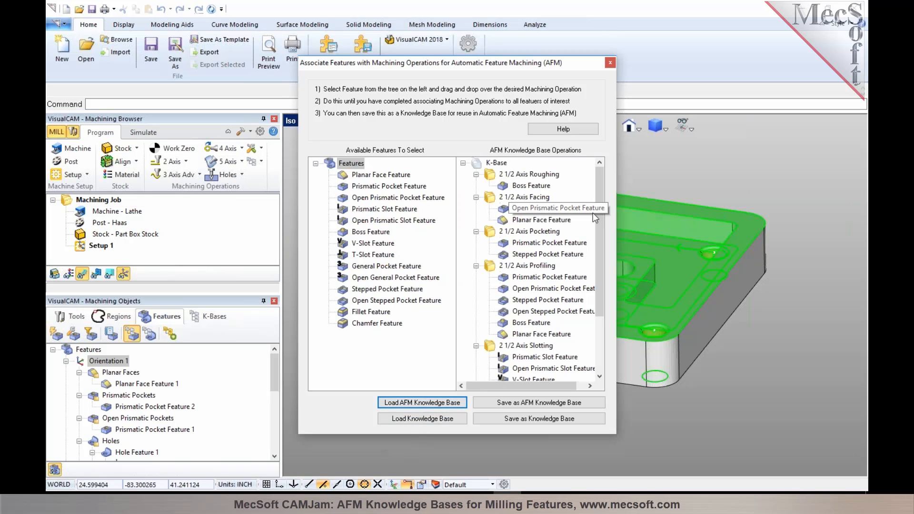
mouse_move(602, 218)
left_mouse_down()
mouse_move(602, 283)
mouse_move(607, 201)
left_mouse_up()
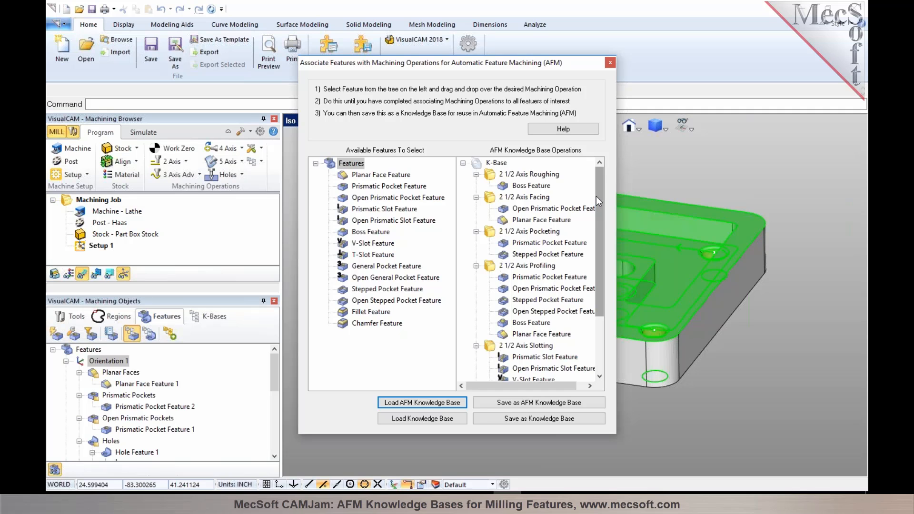
left_click_drag(599, 199, 595, 260)
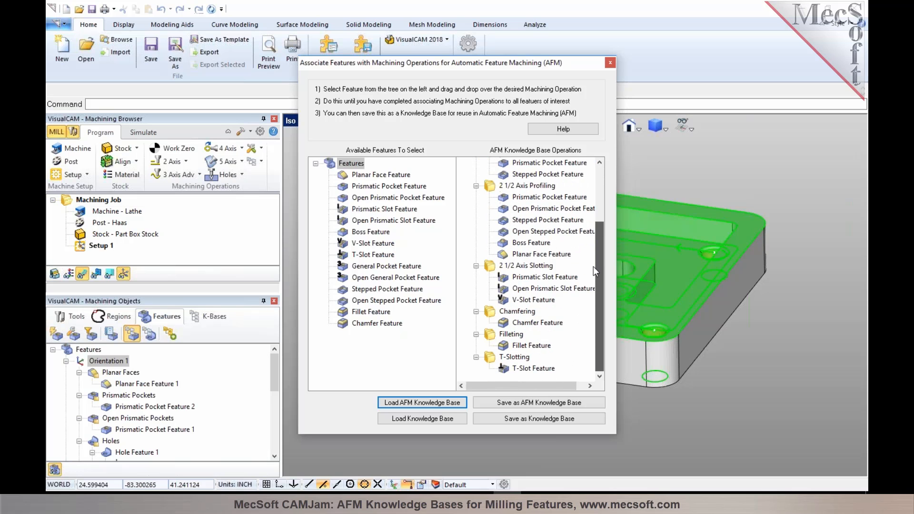
left_click(610, 63)
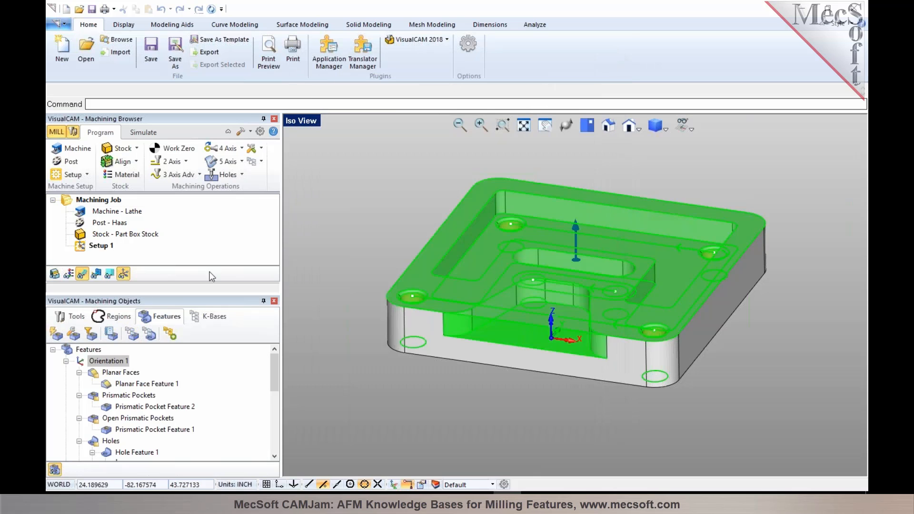
Step: Generate the machining operations automatically from the detected features and display the 2 1/2 Axis Facing toolpath
left_click(170, 336)
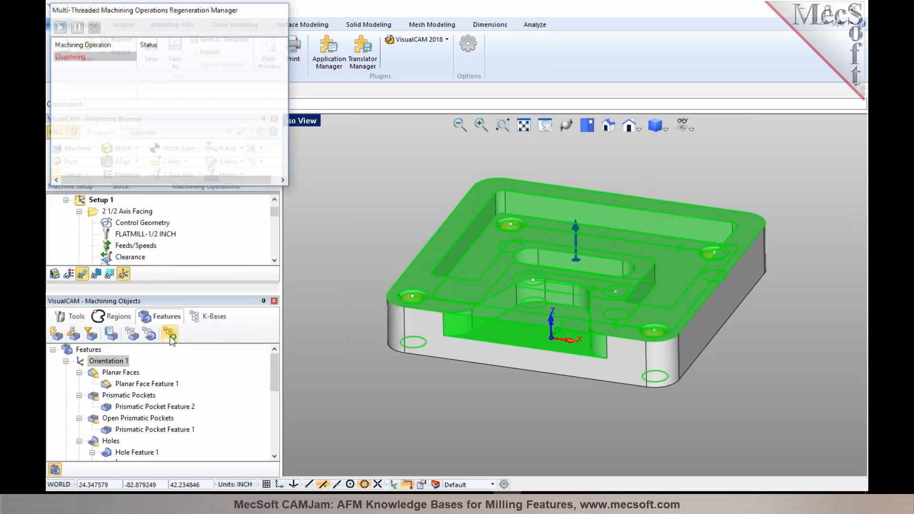
left_click(113, 212)
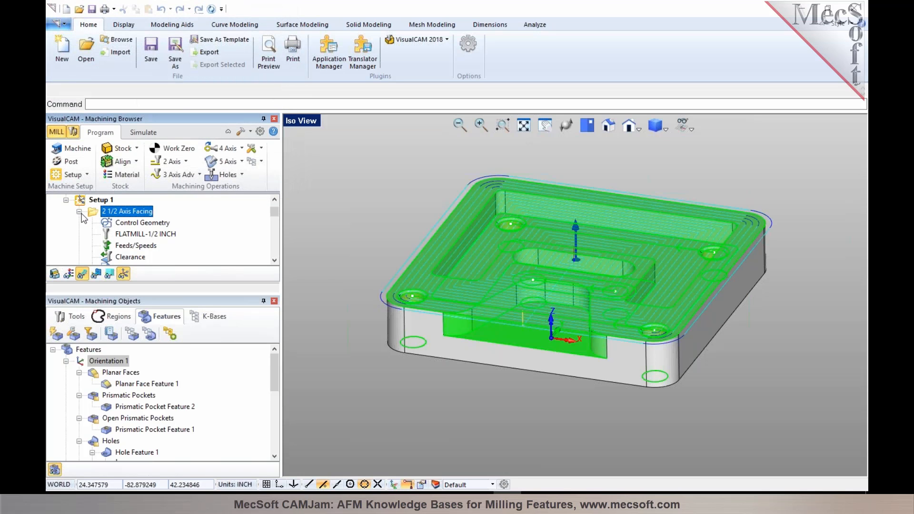
Step: Collapse the 2 1/2 Axis Facing operations in Setup 1 and compare the toolpaths of both
left_click(79, 212)
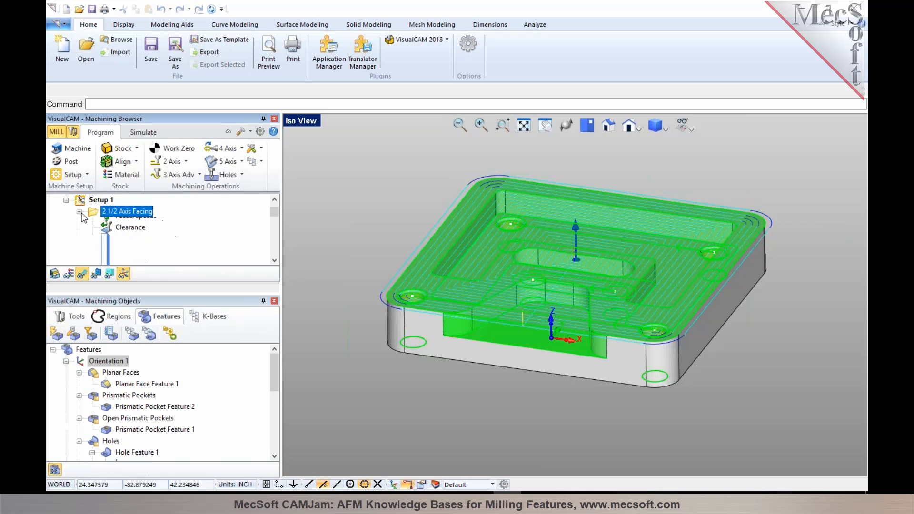
left_click(126, 224)
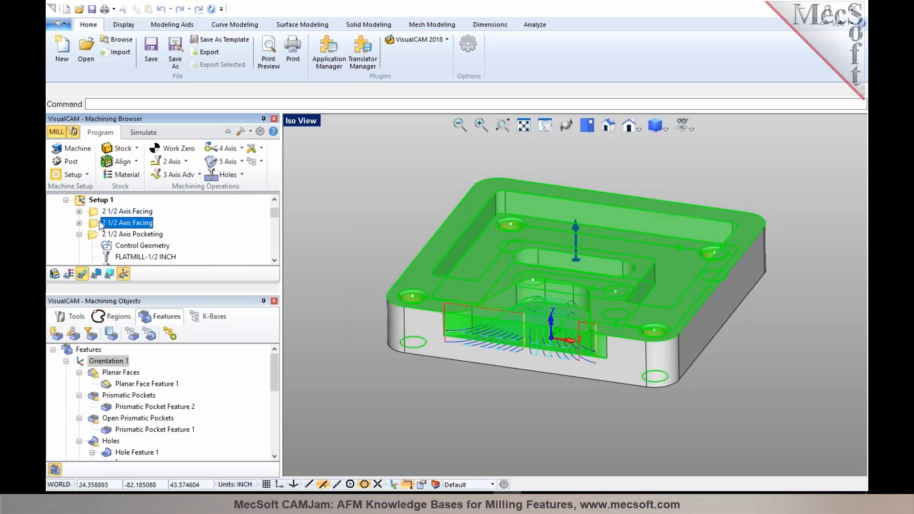
left_click(124, 213)
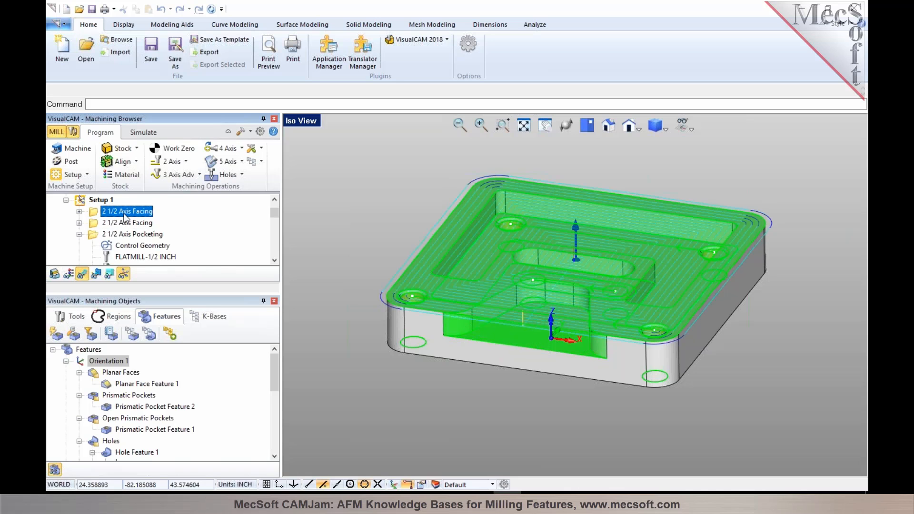
left_click(126, 224)
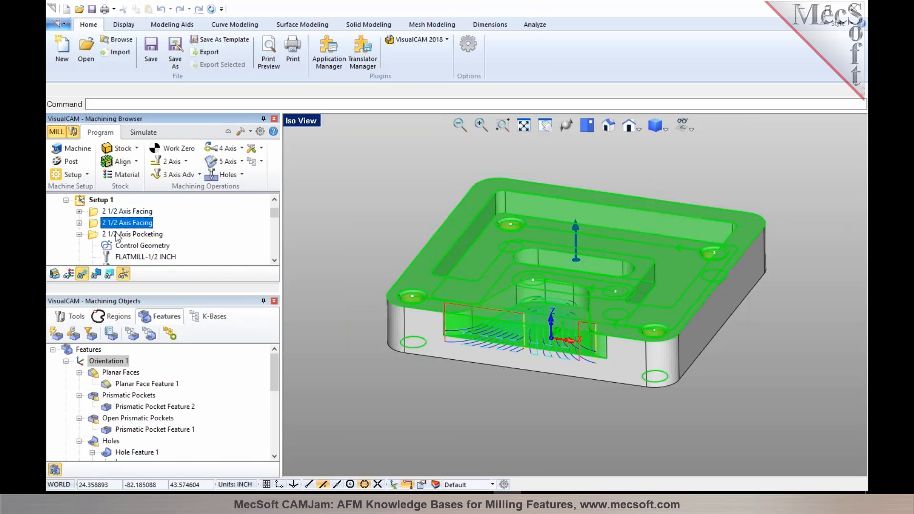
Step: Display the toolpaths of the 2 1/2 Axis Pocketing and both 2 1/2 Axis Profiling operations, collapsing each operation's details
left_click(125, 234)
left_click(79, 235)
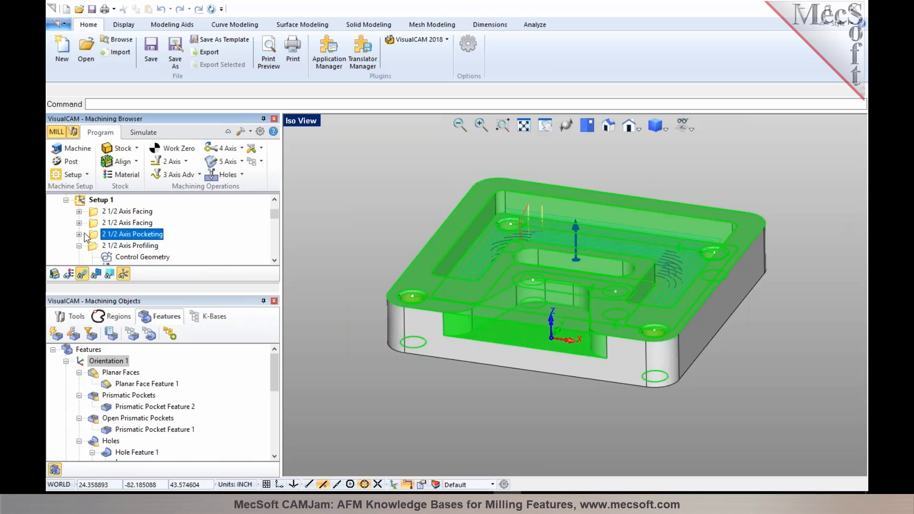
left_click(114, 247)
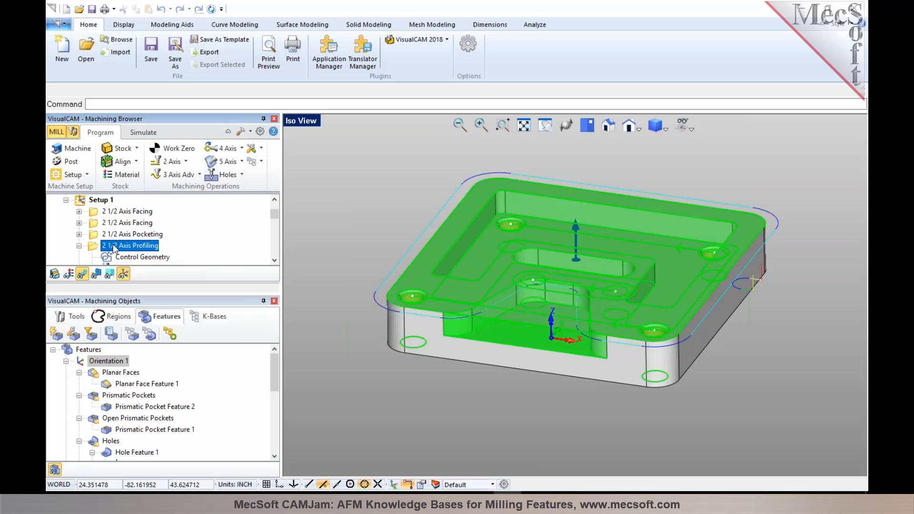
left_click(79, 245)
left_click(114, 258)
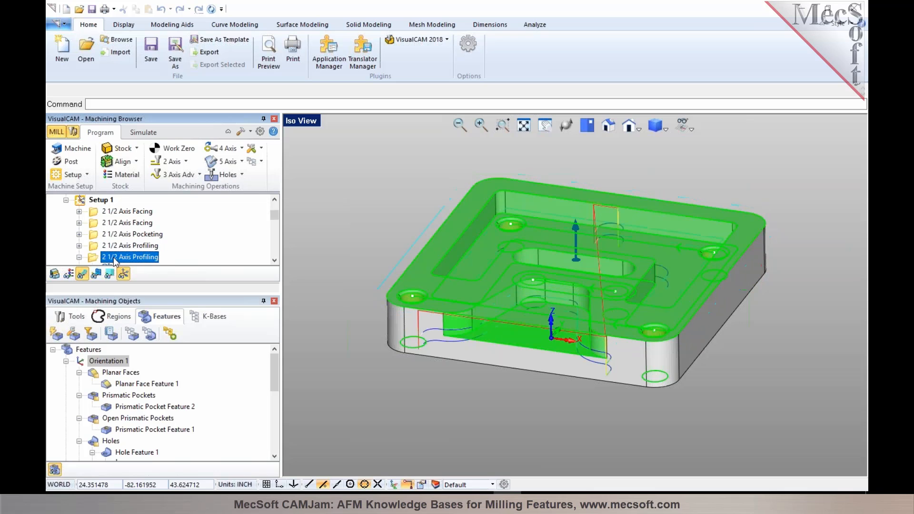
scroll(115, 257, "down", 1)
left_click(79, 222)
Step: Examine the 2 1/2 Axis Slotting toolpath inside the slot, collapse that operation and display the Chamfering toolpath
left_click(112, 234)
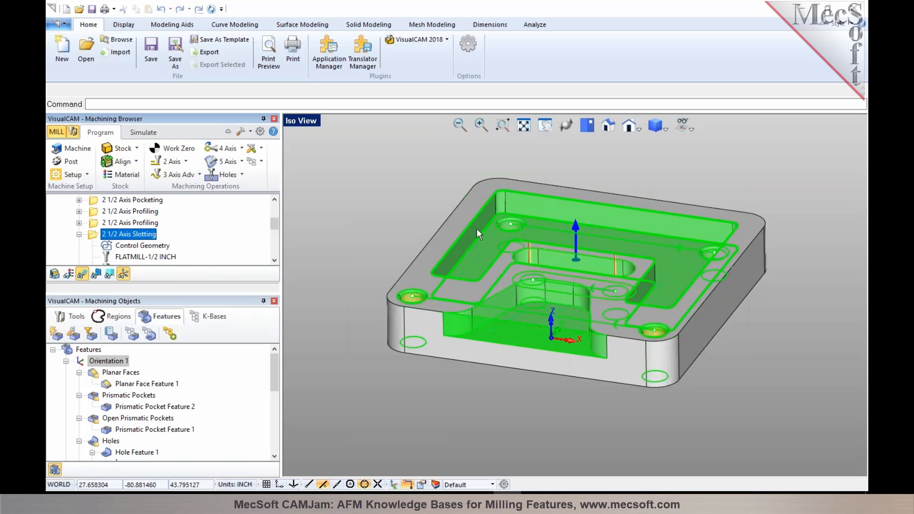
middle_click_drag(474, 218, 448, 245)
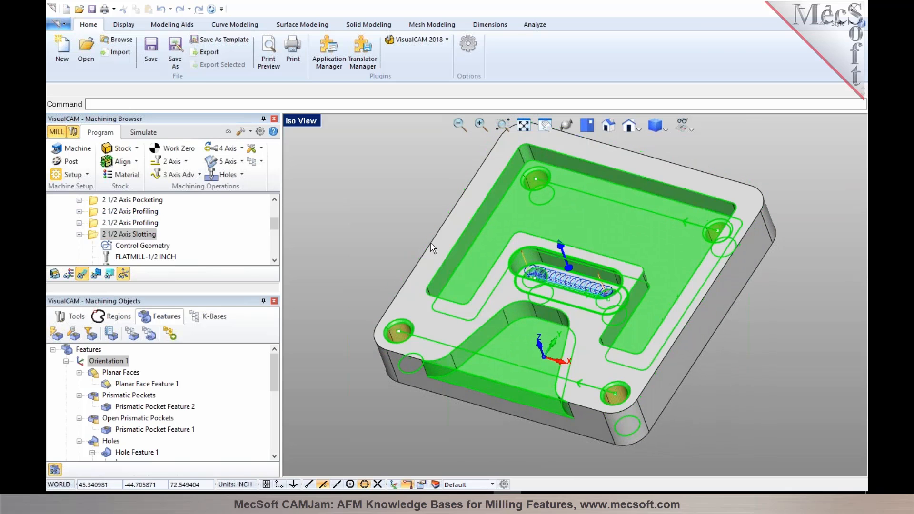
left_click(80, 234)
left_click(110, 246)
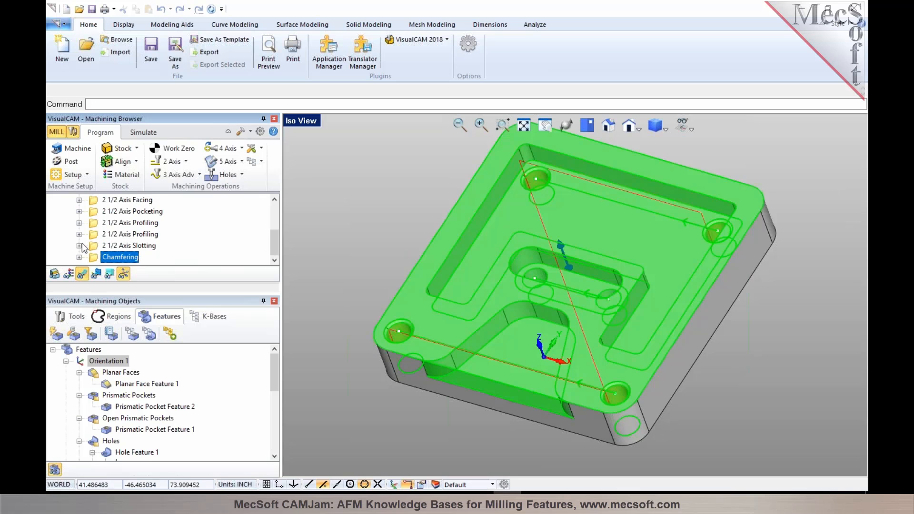